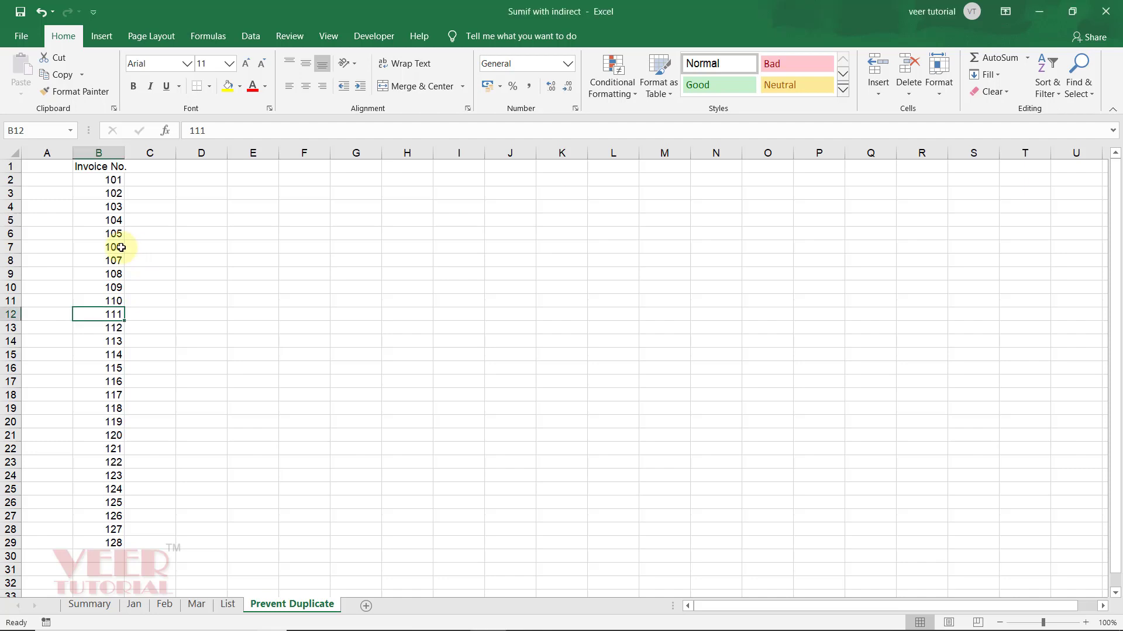
Step: Enter the duplicate 112 over 113 in B14 to trigger the validation error message
{"action": "key", "text": "Up"}
{"action": "key", "text": "Up"}
{"action": "key", "text": "Up"}
{"action": "key", "text": "Up"}
{"action": "key", "text": "Up"}
{"action": "key", "text": "Up"}
{"action": "key", "text": "Up"}
{"action": "key", "text": "Up"}
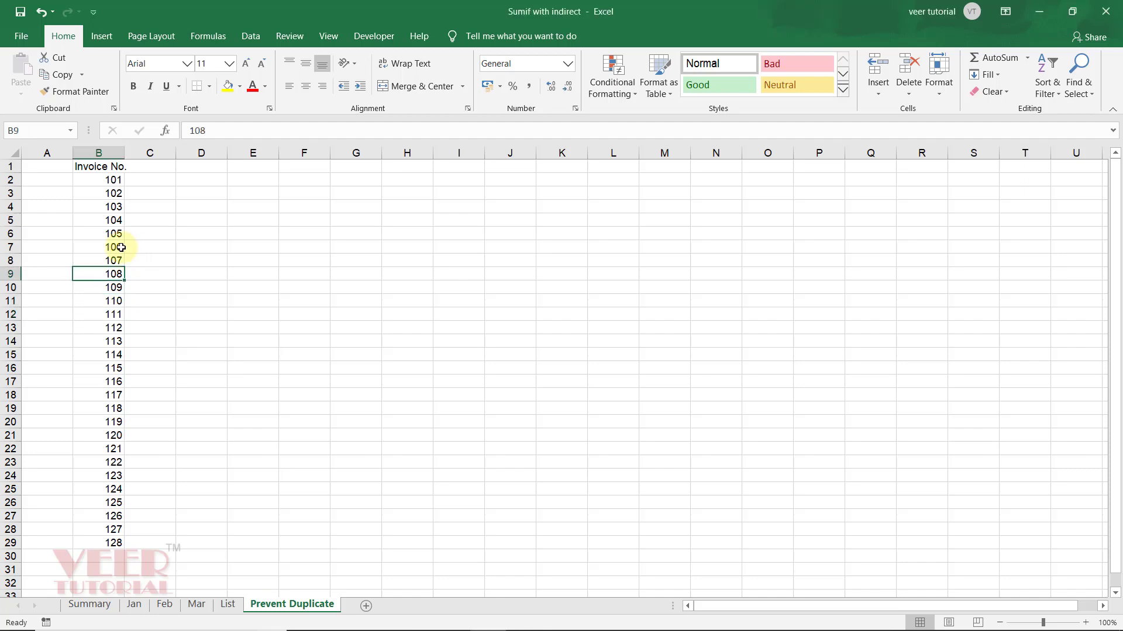
{"action": "key", "text": "Up"}
{"action": "key", "text": "Up"}
{"action": "key", "text": "Up"}
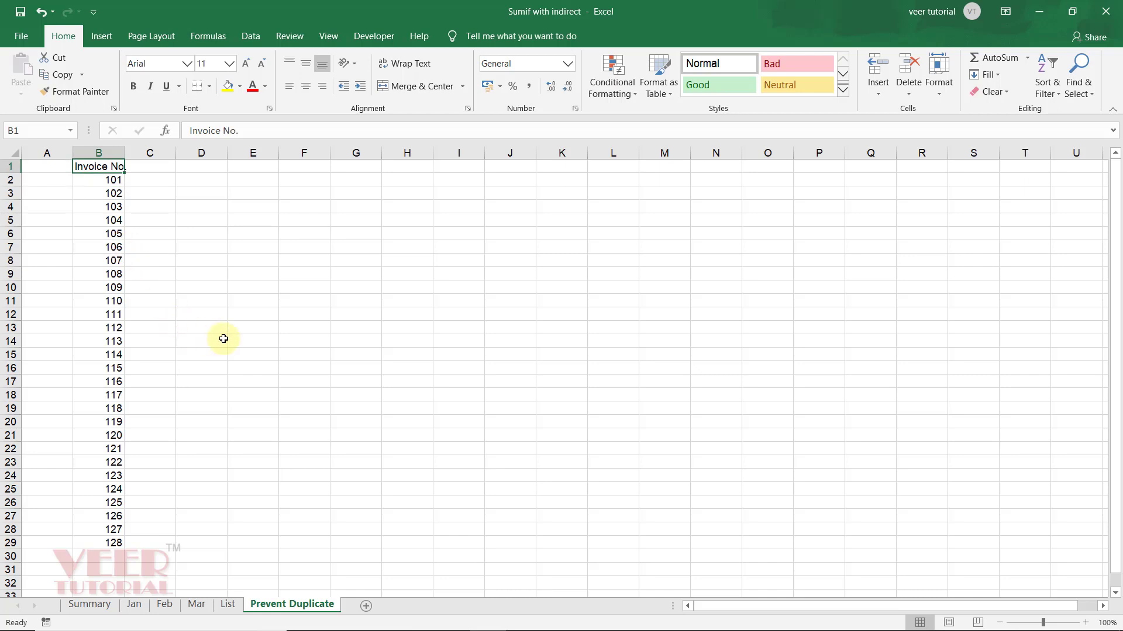
{"action": "key", "text": "Down"}
{"action": "key", "text": "Down"}
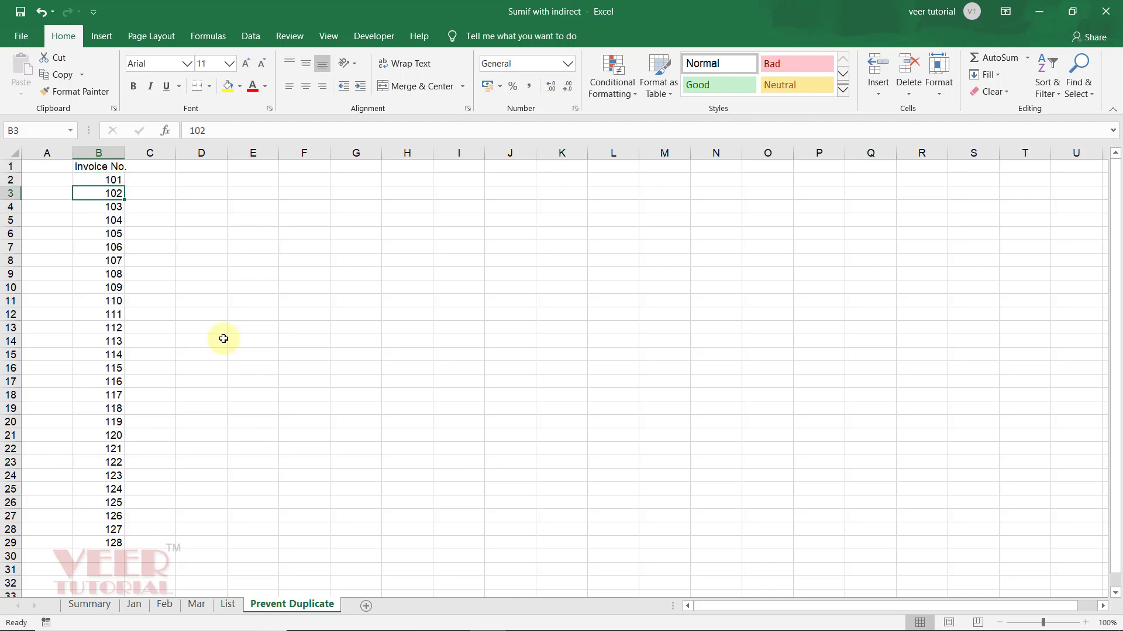
{"action": "key", "text": "Down"}
{"action": "key", "text": "Down"}
{"action": "key", "text": "Down"}
{"action": "key", "text": "Down"}
{"action": "key", "text": "Down"}
{"action": "key", "text": "Down"}
{"action": "key", "text": "Down"}
{"action": "key", "text": "Down"}
{"action": "key", "text": "Down"}
{"action": "key", "text": "Down"}
{"action": "key", "text": "Down"}
{"action": "key", "text": "Down"}
{"action": "key", "text": "Up"}
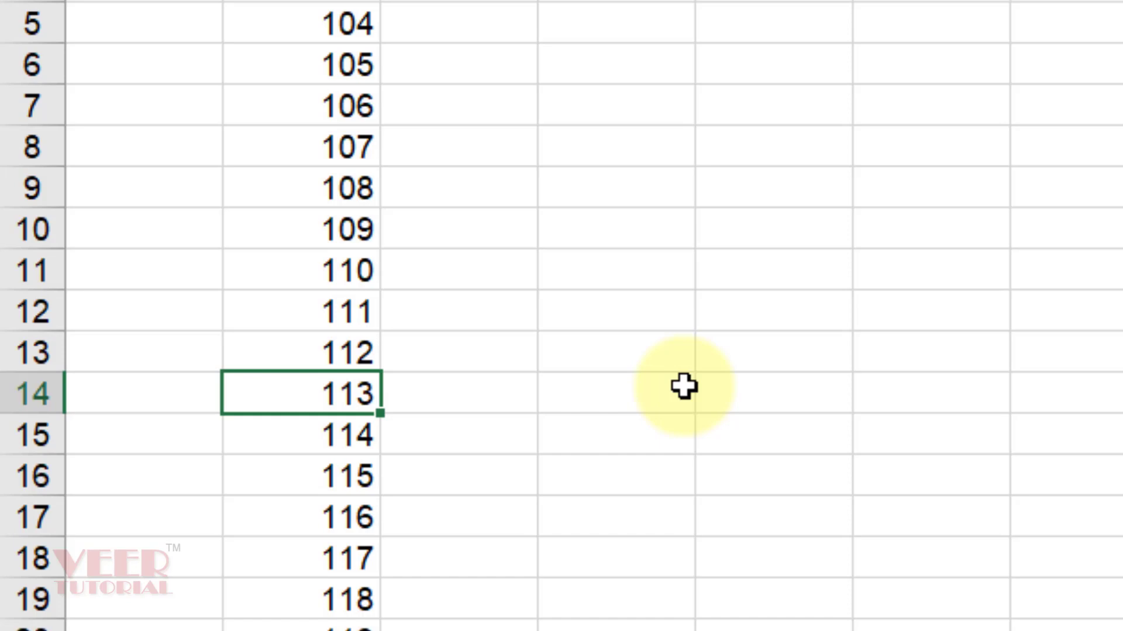
{"action": "type", "text": "112"}
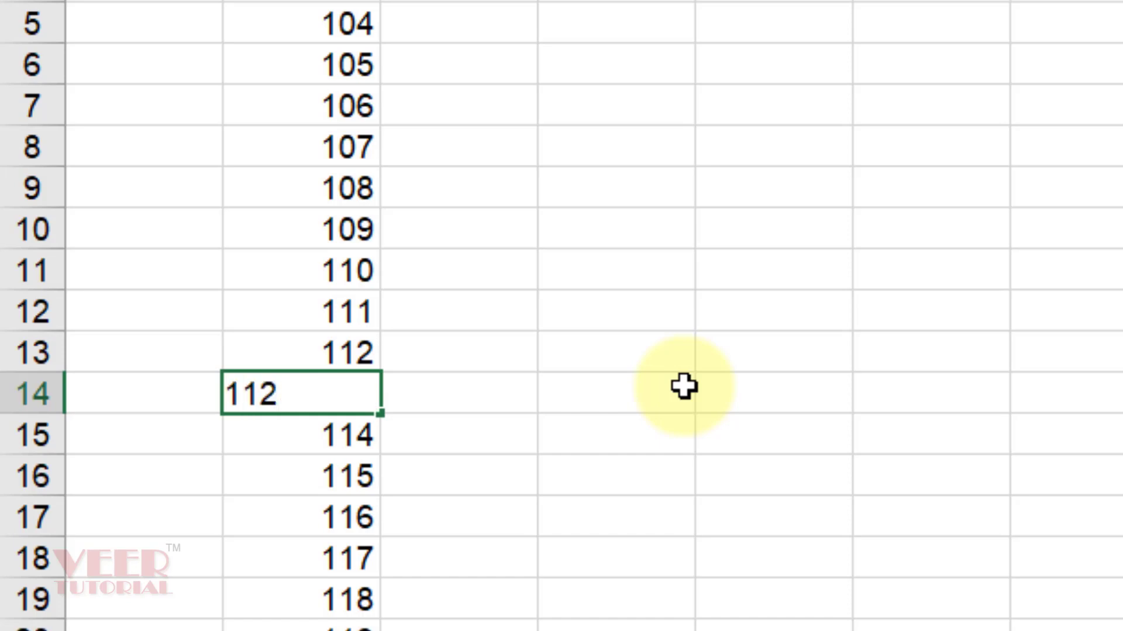
{"action": "key", "text": "Return"}
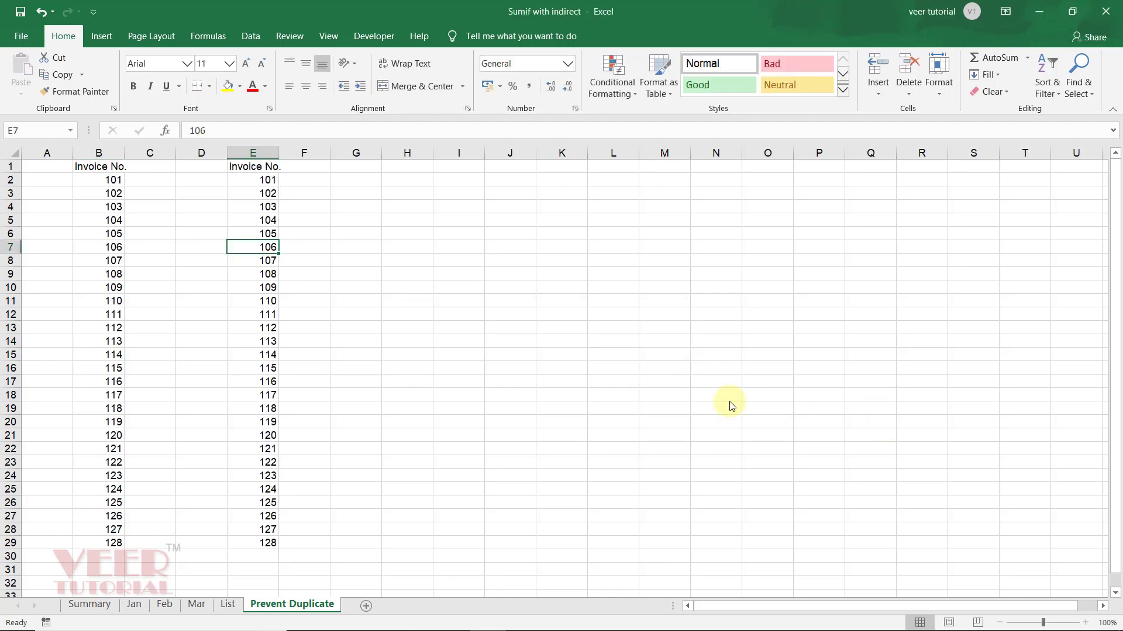
{"action": "key", "text": "Down"}
{"action": "key", "text": "Down"}
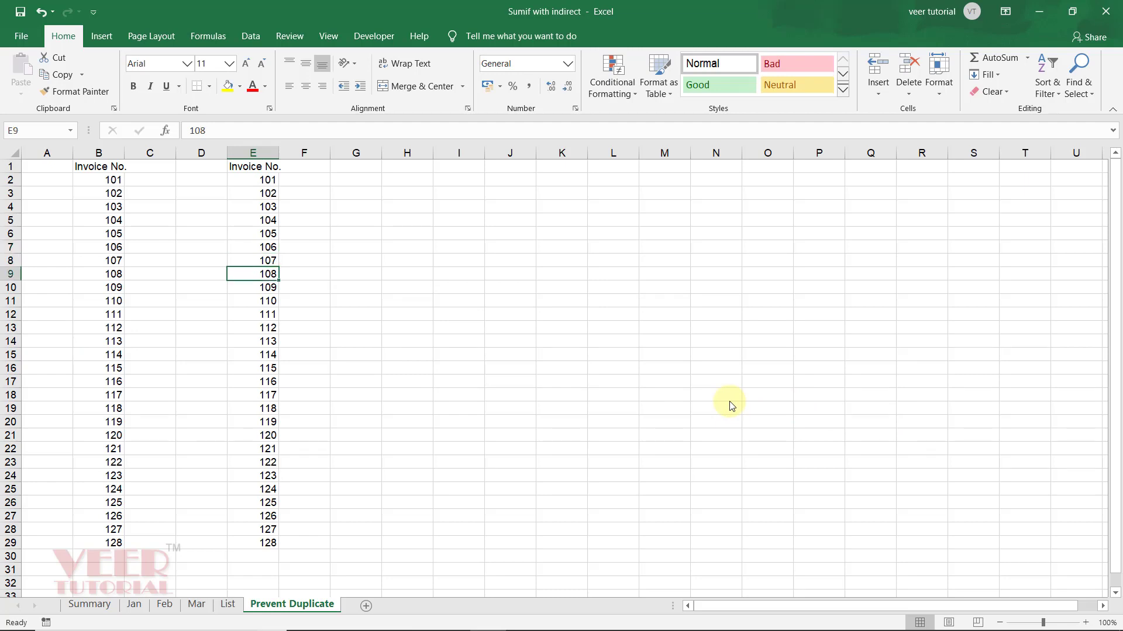
{"action": "key", "text": "Down"}
{"action": "type", "text": "108"}
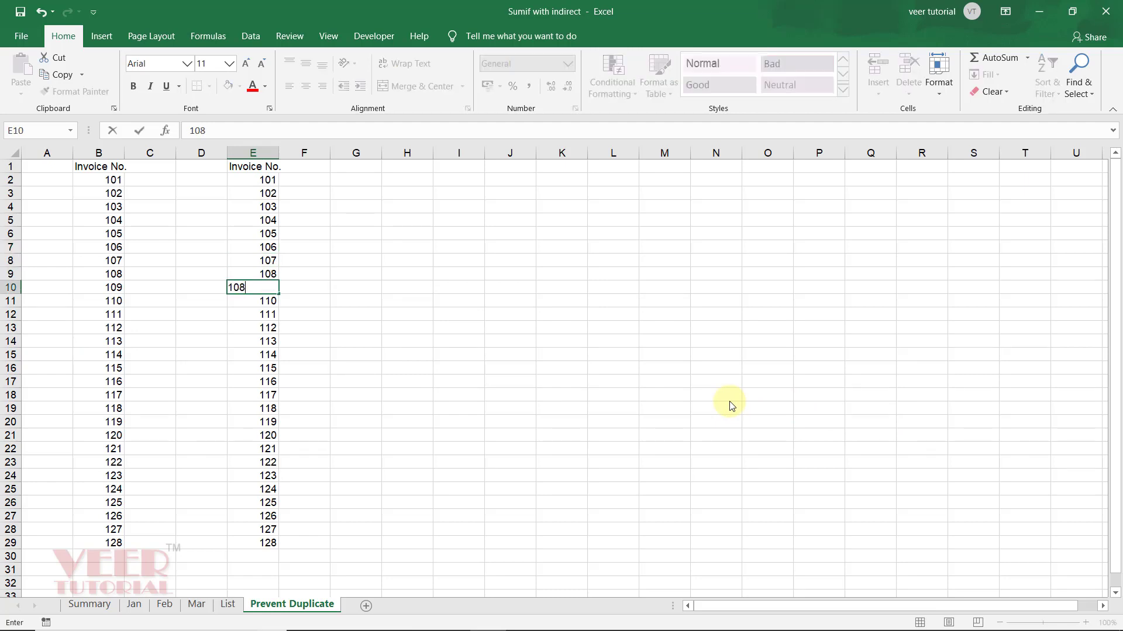
{"action": "key", "text": "Return"}
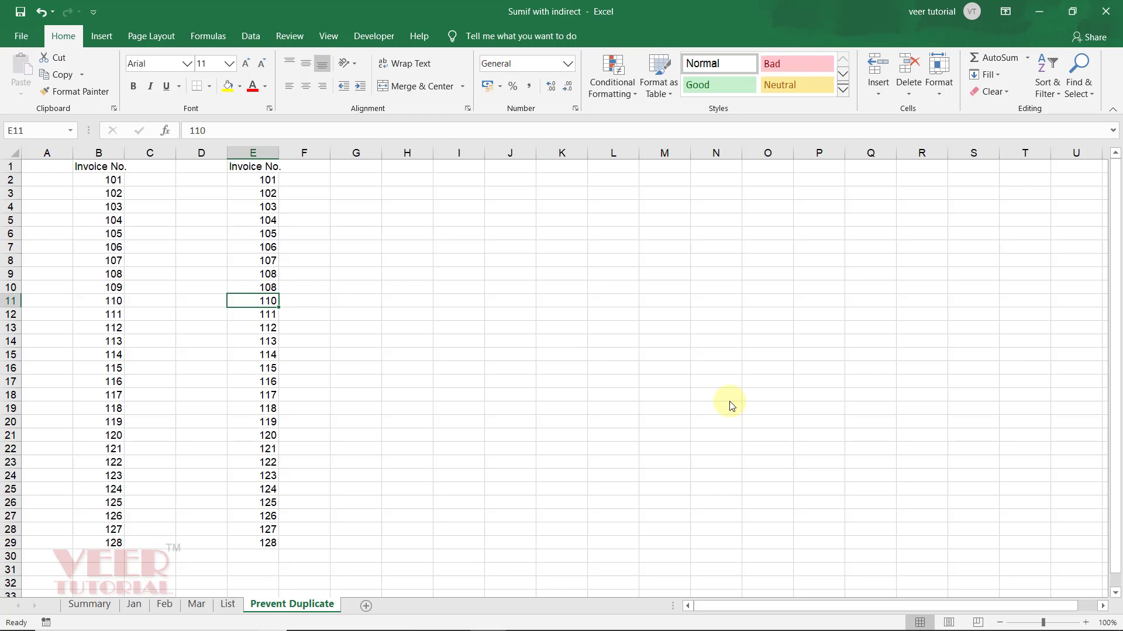
{"action": "key", "text": "ctrl+z"}
{"action": "key", "text": "ctrl+Up"}
{"action": "key", "text": "Down"}
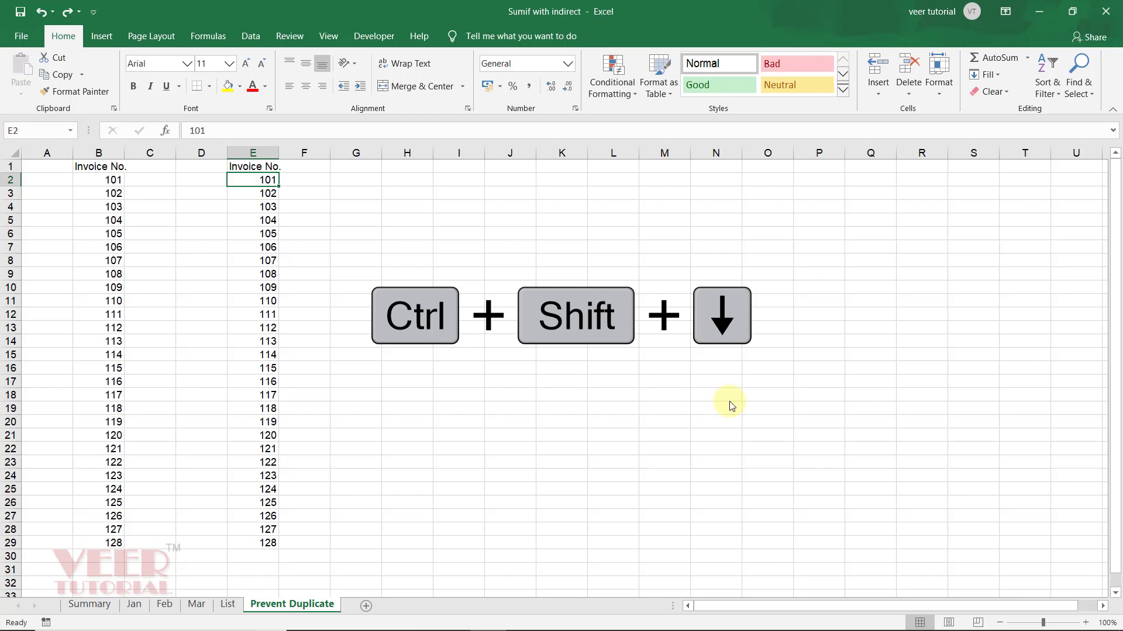
Step: Select column E's invoice numbers from E2 down and set Data Validation to allow Custom
{"action": "key", "text": "ctrl+shift+Down"}
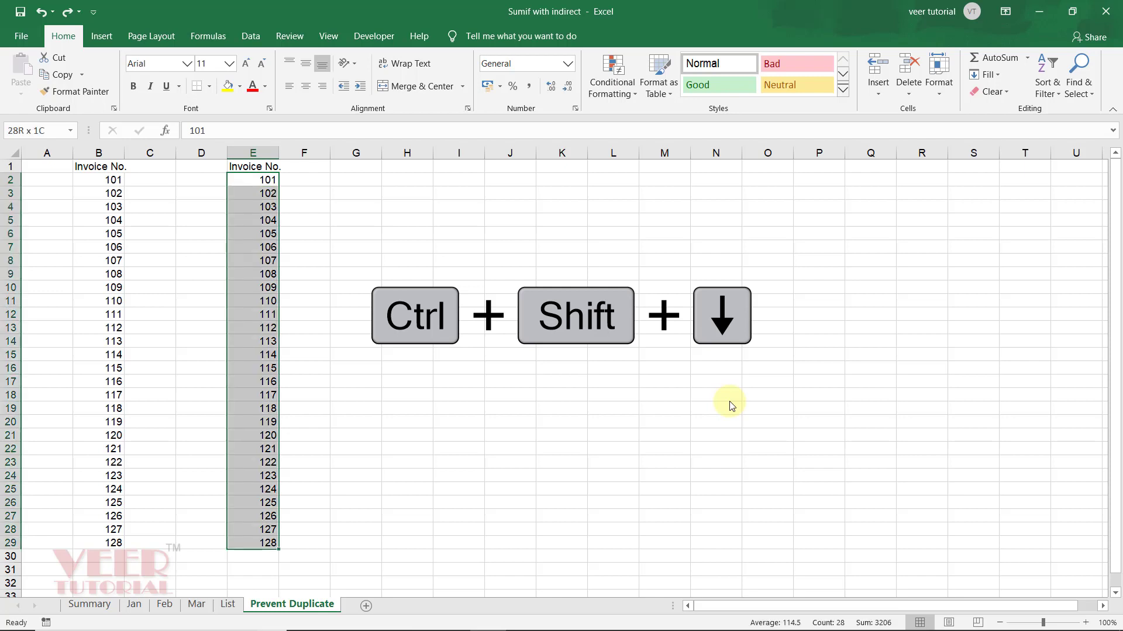
{"action": "key", "text": "ctrl+shift+Down"}
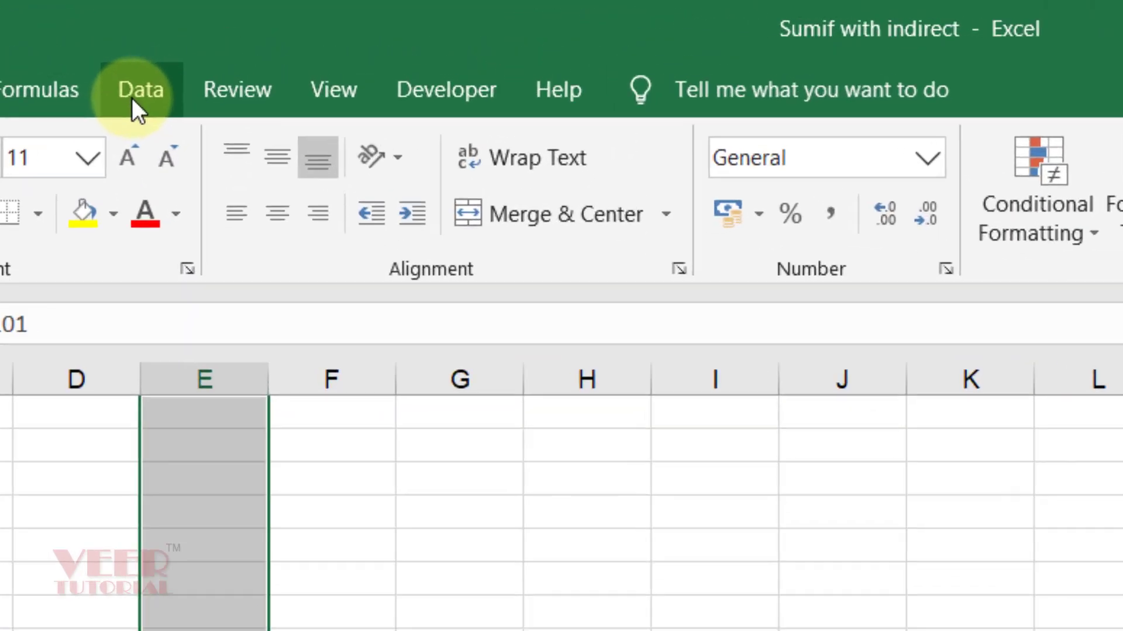
{"action": "left_click", "coordinate": [238, 47]}
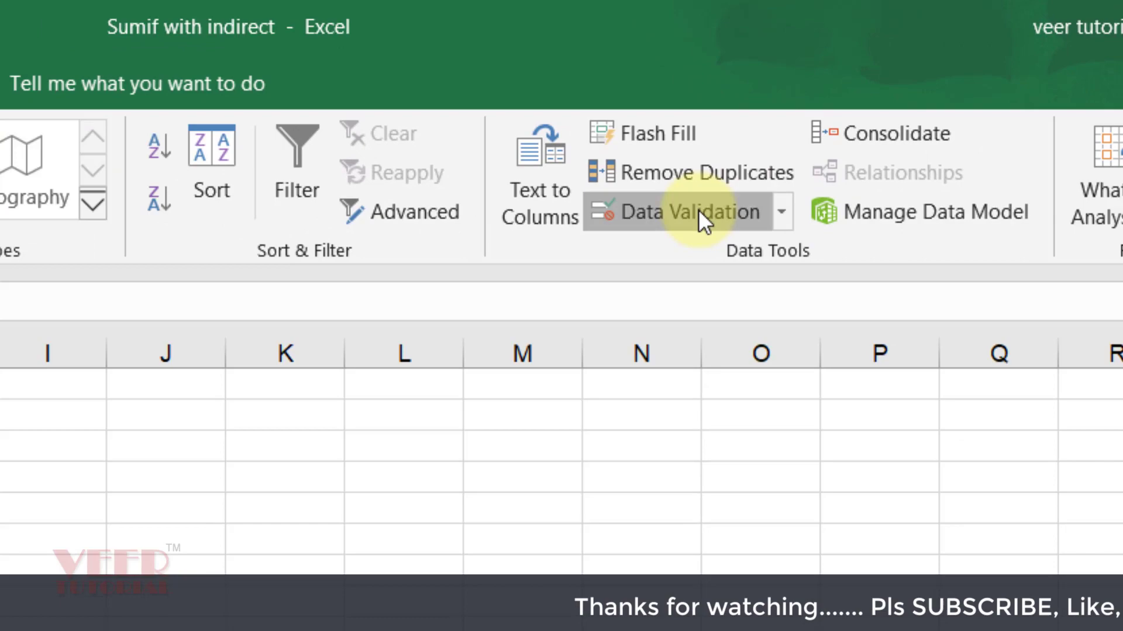
{"action": "left_click", "coordinate": [848, 278]}
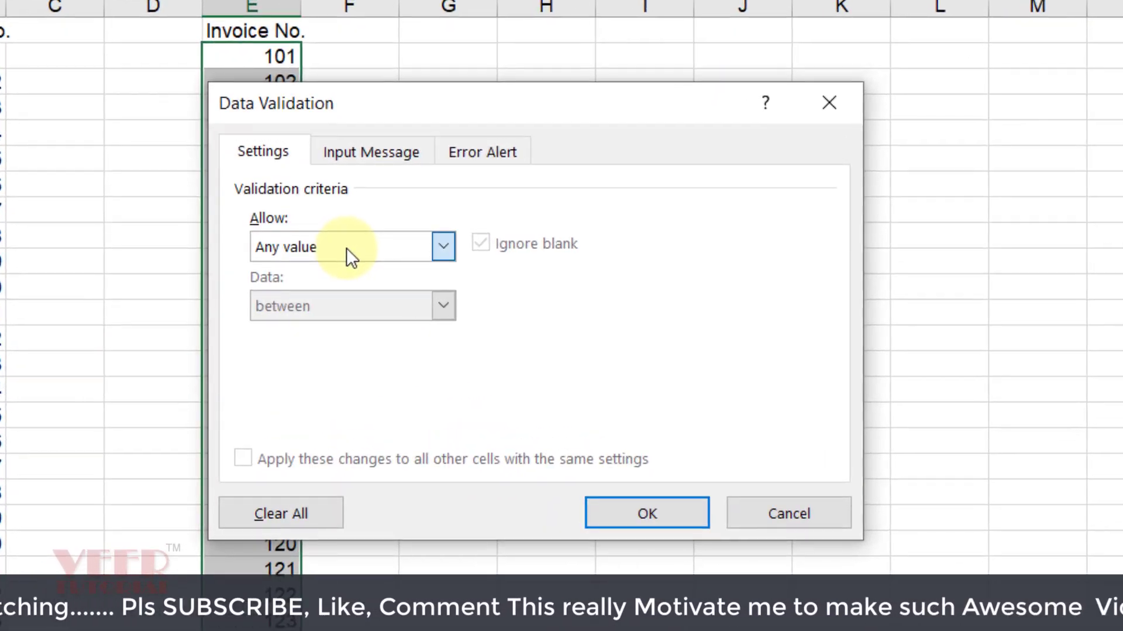
{"action": "left_click", "coordinate": [346, 248]}
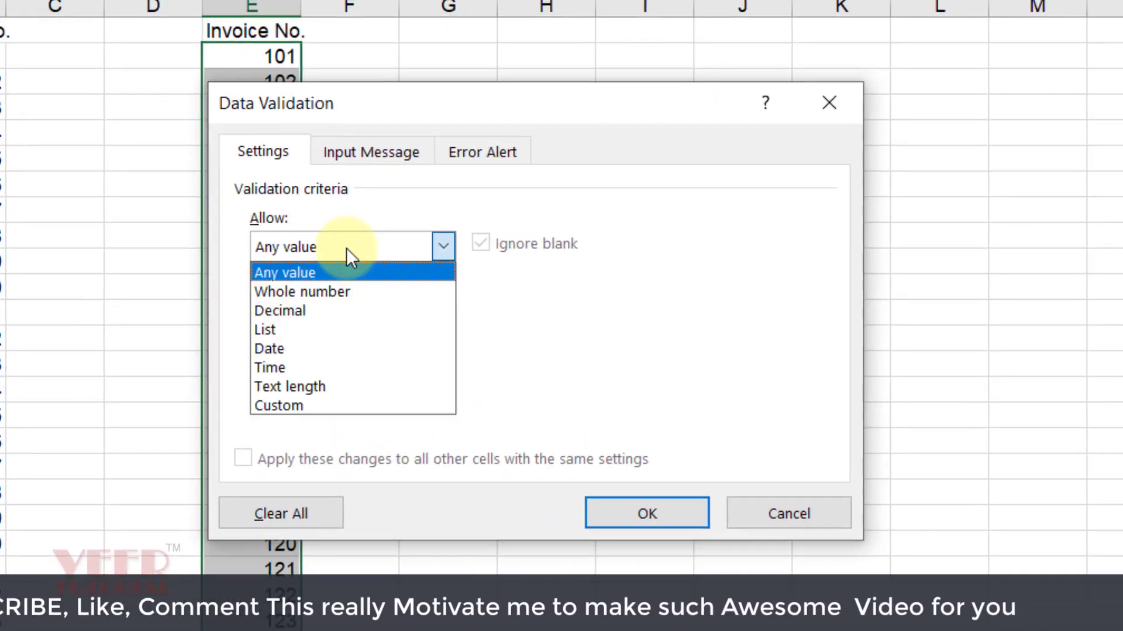
{"action": "left_click", "coordinate": [290, 400]}
Step: Build the validation formula =countif($E$2:$E$1048576,E2)=1 with an absolute range
{"action": "left_click", "coordinate": [366, 365]}
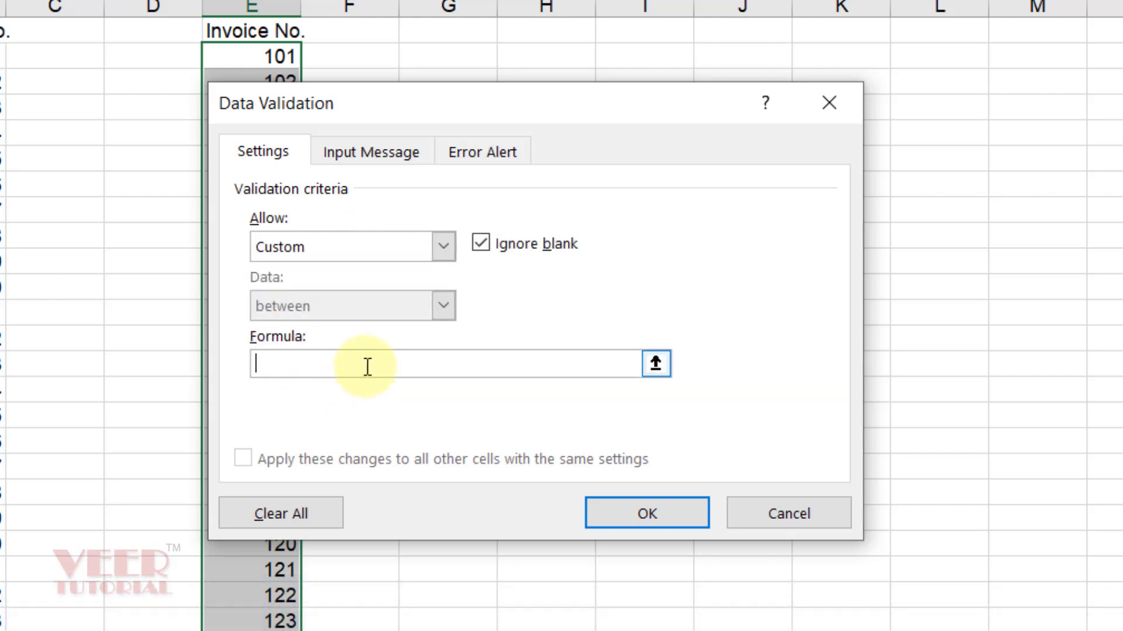
{"action": "left_click_drag", "start_coordinate": [544, 114], "coordinate": [891, 113]}
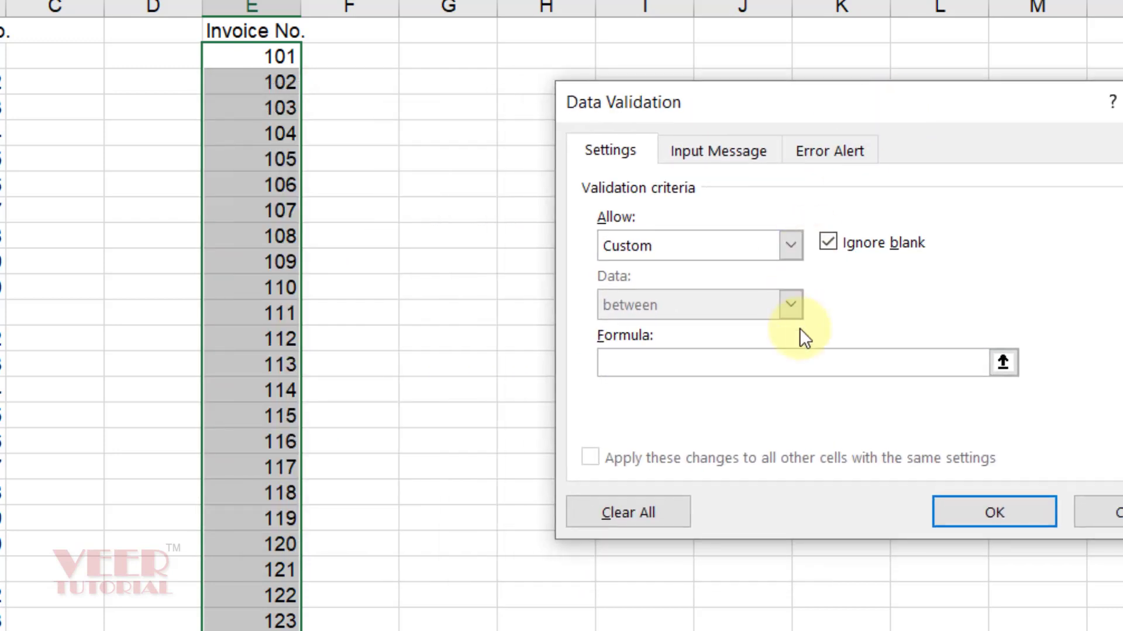
{"action": "type", "text": "=countif("}
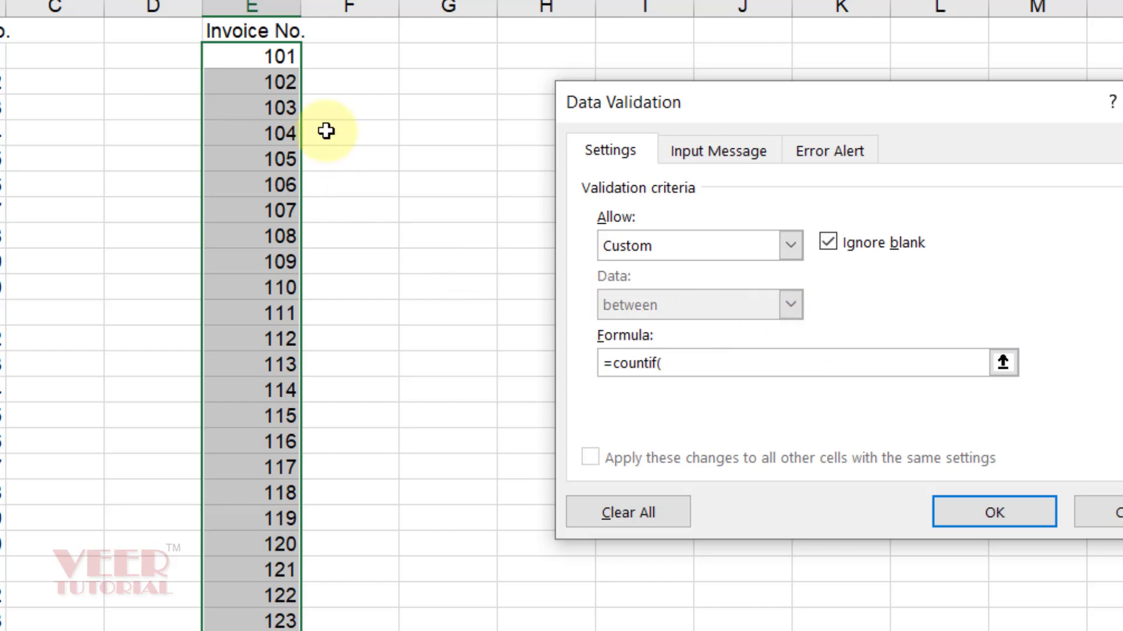
{"action": "left_click", "coordinate": [277, 55]}
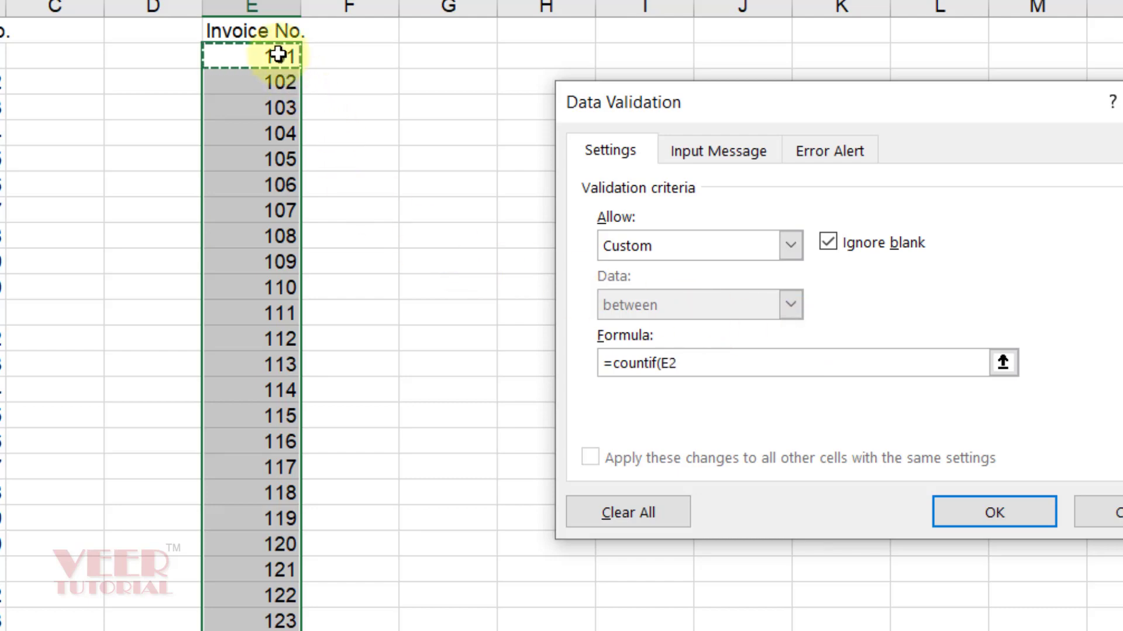
{"action": "key", "text": "ctrl+shift+Down"}
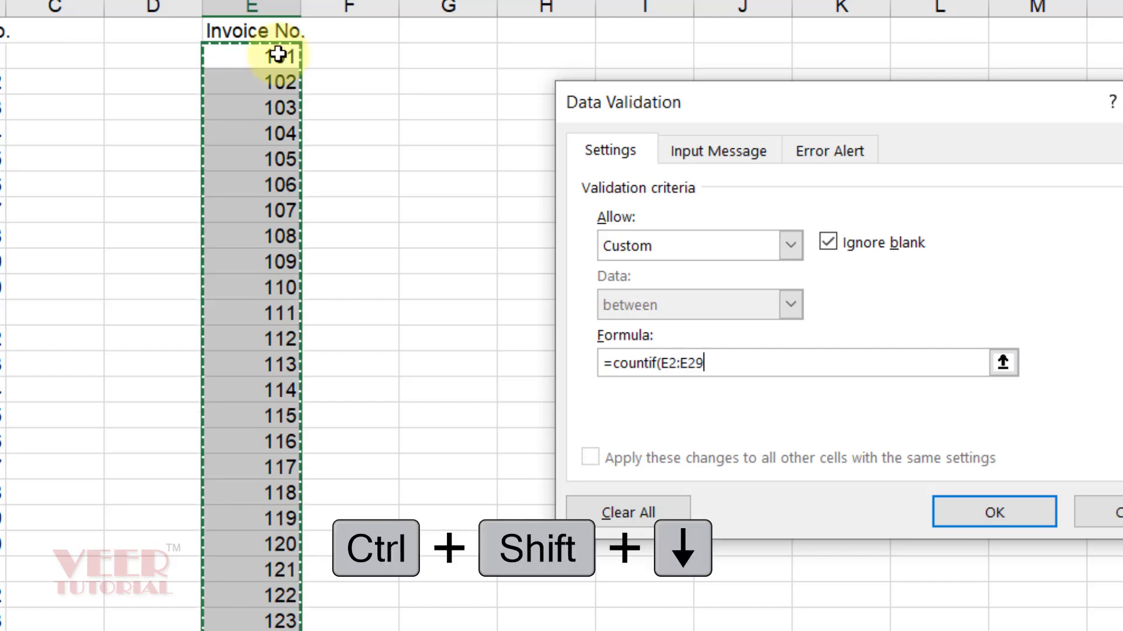
{"action": "key", "text": "ctrl+shift+Down"}
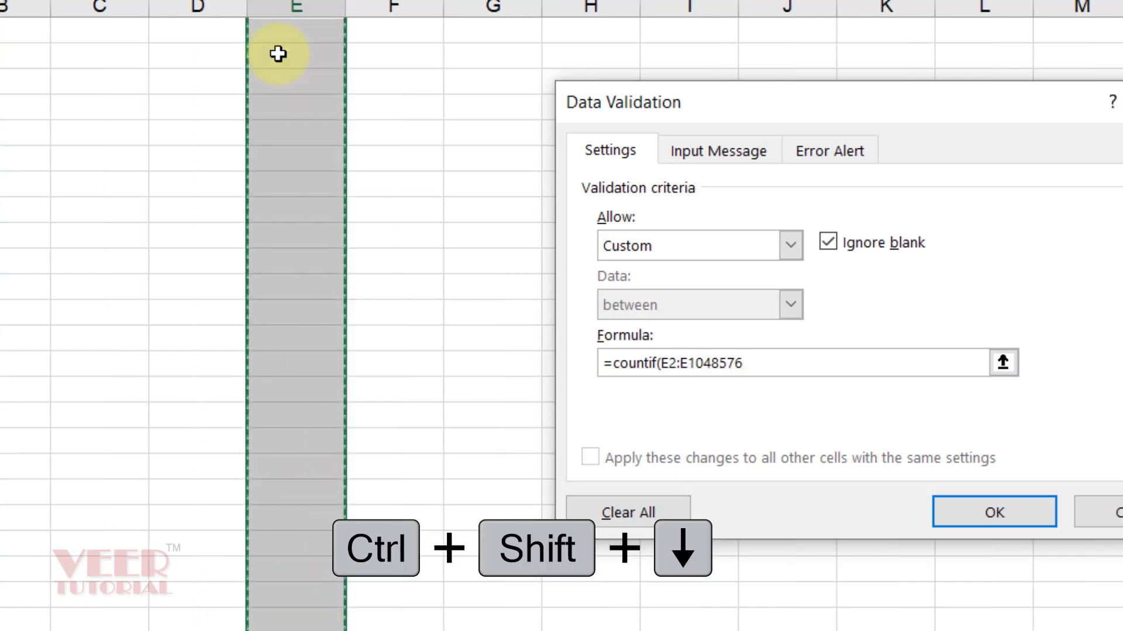
{"action": "key", "text": "F4"}
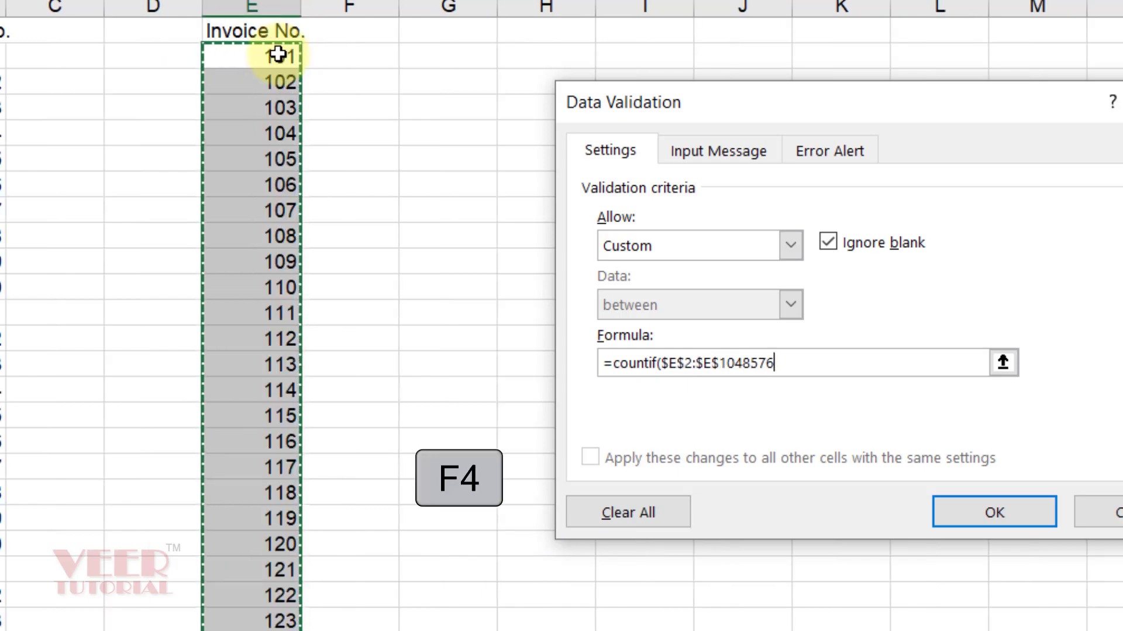
{"action": "type", "text": ","}
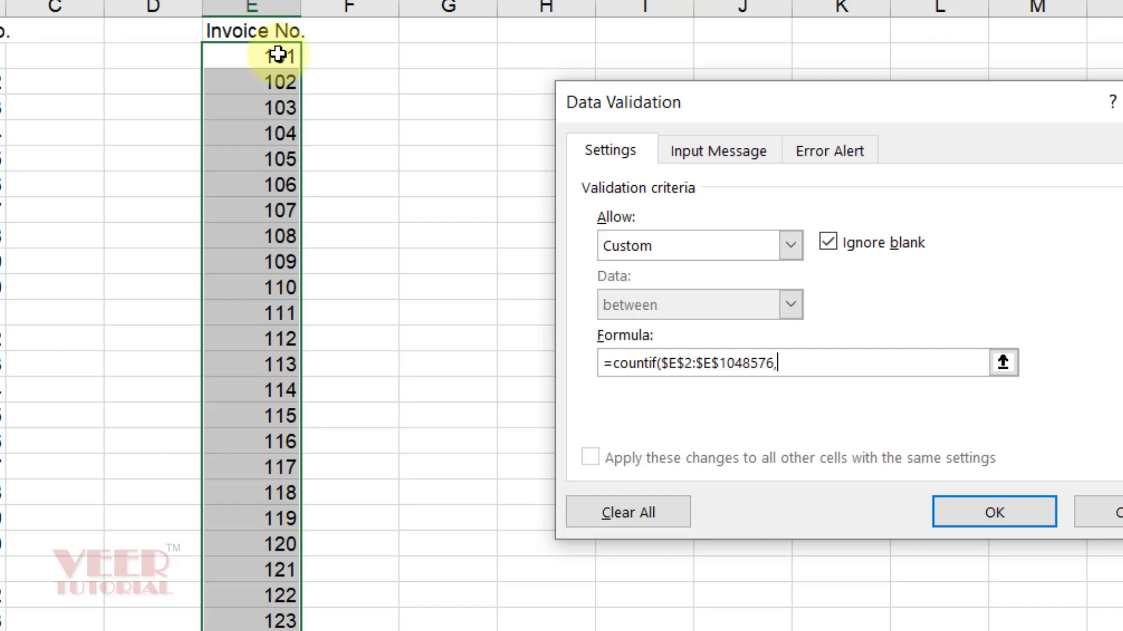
{"action": "left_click", "coordinate": [278, 54]}
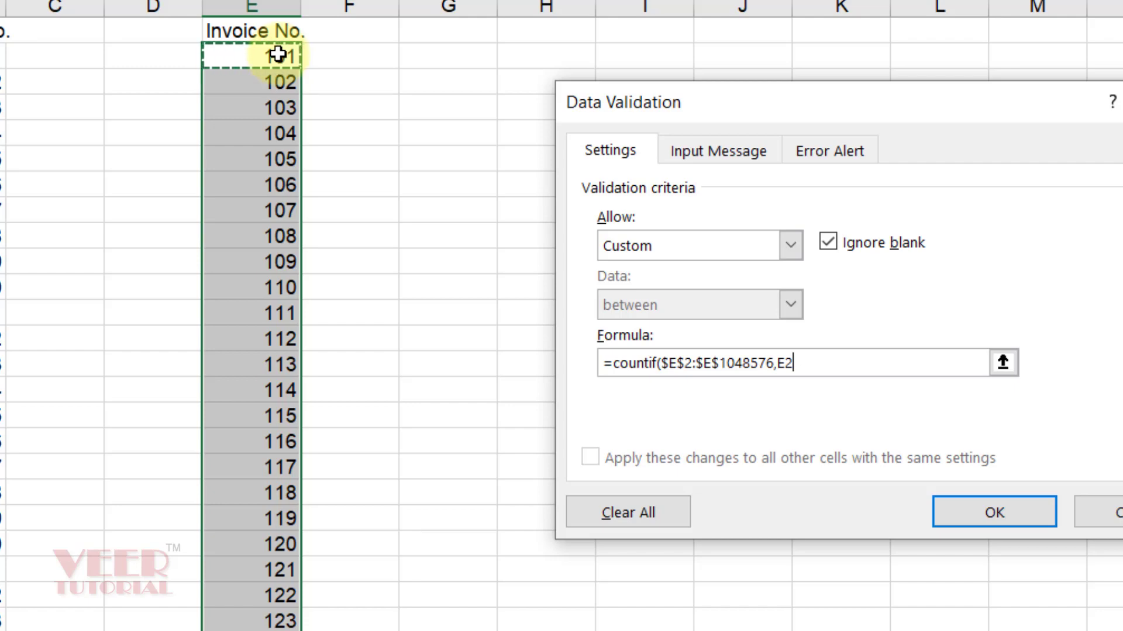
{"action": "type", "text": ")"}
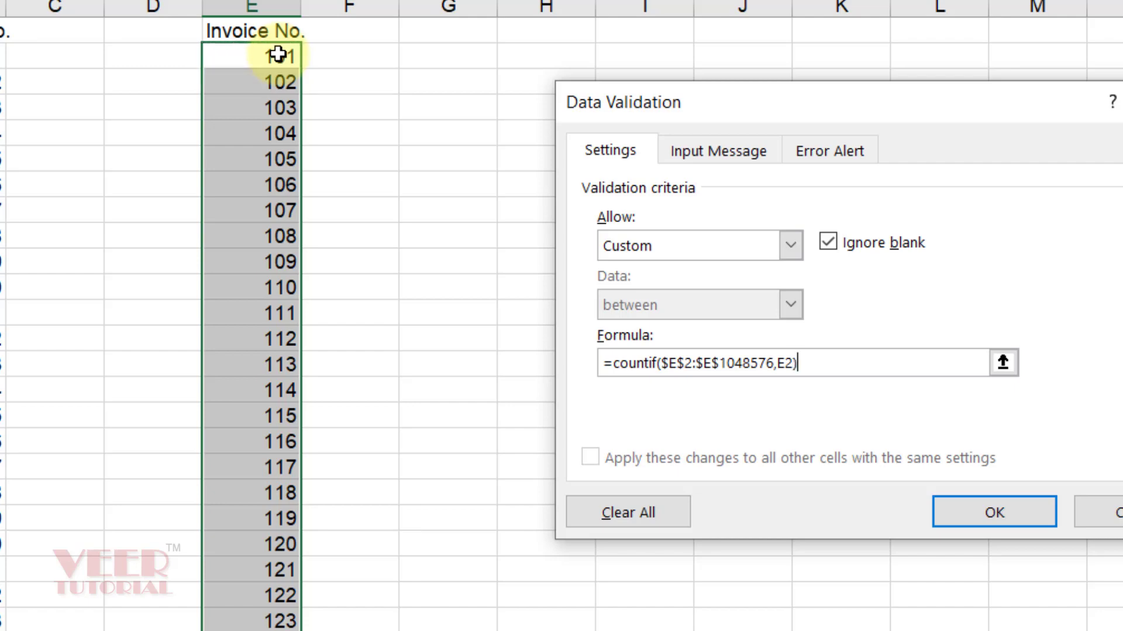
{"action": "type", "text": "=1"}
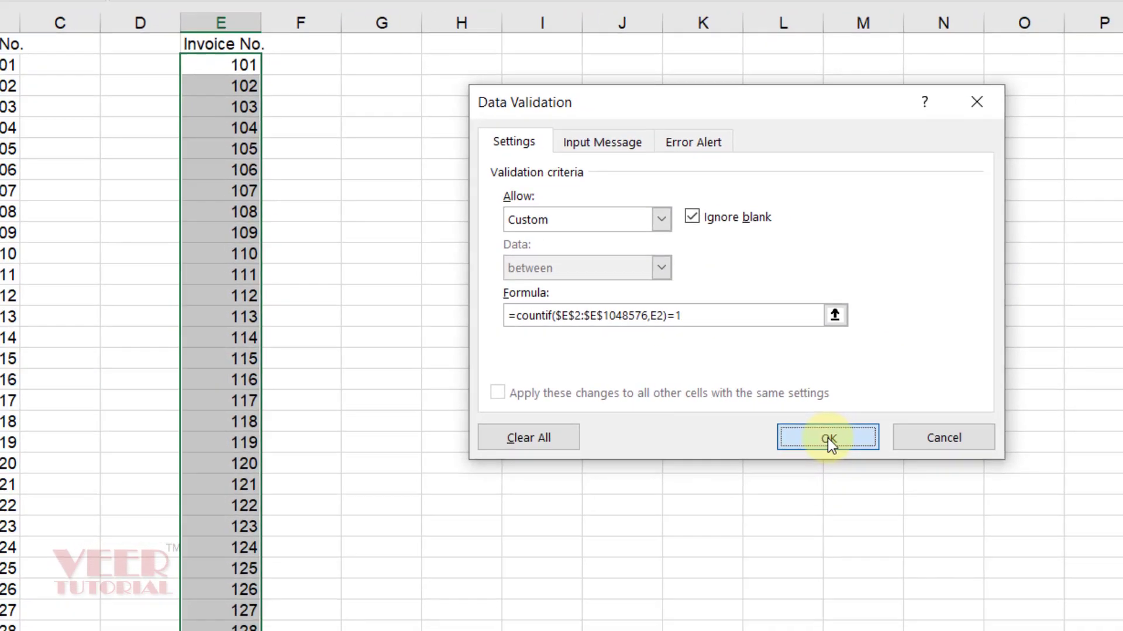
Step: Apply the rule, then test it: a repeated 128 in E30 is rejected and cancelled
{"action": "left_click", "coordinate": [827, 437]}
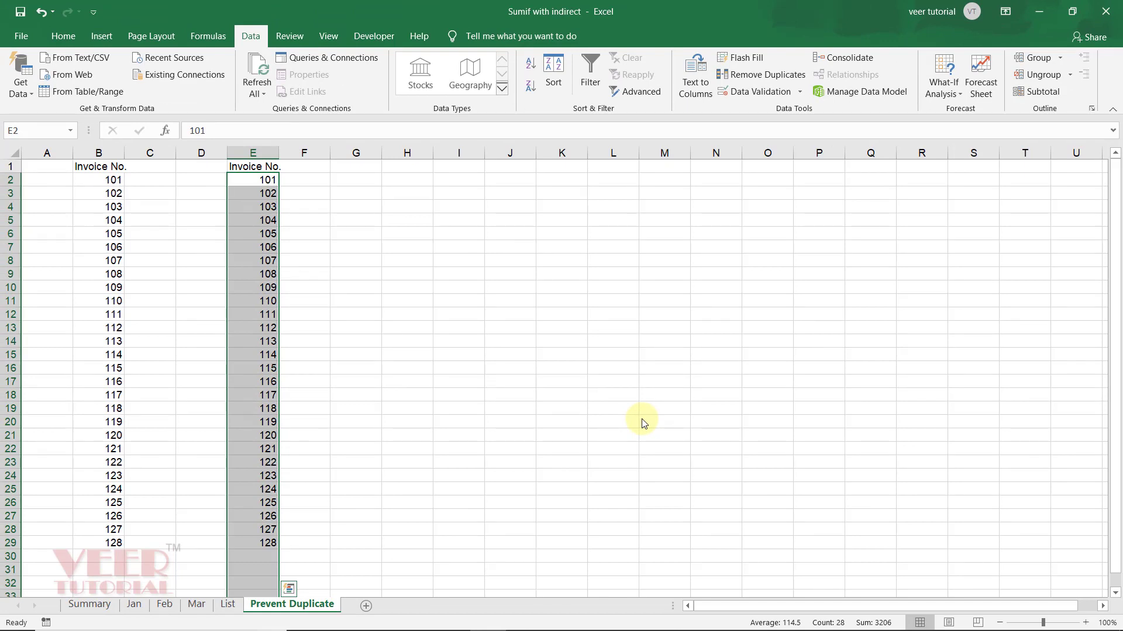
{"action": "key", "text": "Down"}
{"action": "key", "text": "Down"}
{"action": "key", "text": "Down"}
{"action": "key", "text": "Down"}
{"action": "key", "text": "Down"}
{"action": "key", "text": "Down"}
{"action": "key", "text": "Down"}
{"action": "key", "text": "Down"}
{"action": "key", "text": "Down"}
{"action": "key", "text": "Down"}
{"action": "key", "text": "Down"}
{"action": "key", "text": "Down"}
{"action": "key", "text": "Down"}
{"action": "key", "text": "Down"}
{"action": "key", "text": "Down"}
{"action": "key", "text": "Down"}
{"action": "key", "text": "Down"}
{"action": "key", "text": "Down"}
{"action": "key", "text": "Down"}
{"action": "key", "text": "Down"}
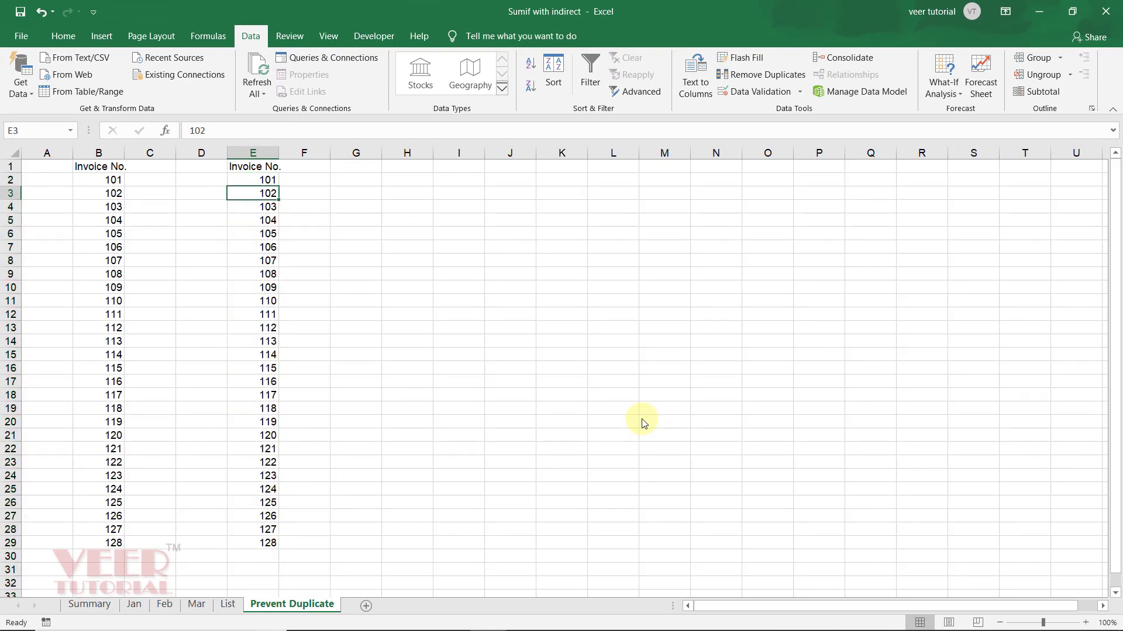
{"action": "key", "text": "Down"}
{"action": "key", "text": "Down"}
{"action": "key", "text": "Down"}
{"action": "key", "text": "Up"}
{"action": "key", "text": "Up"}
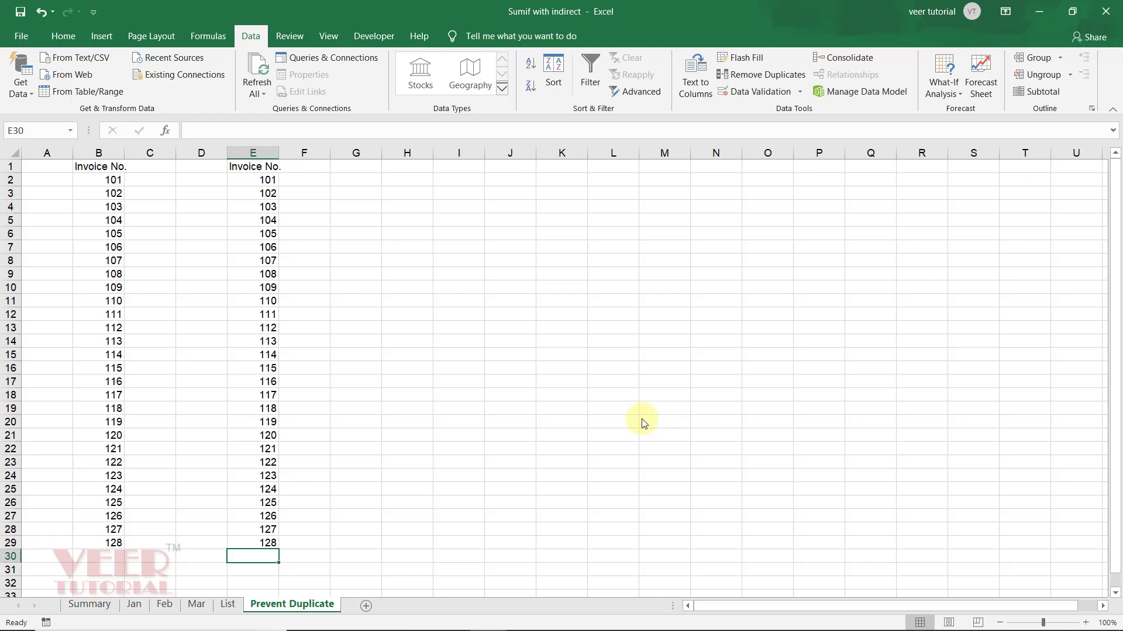
{"action": "type", "text": "128"}
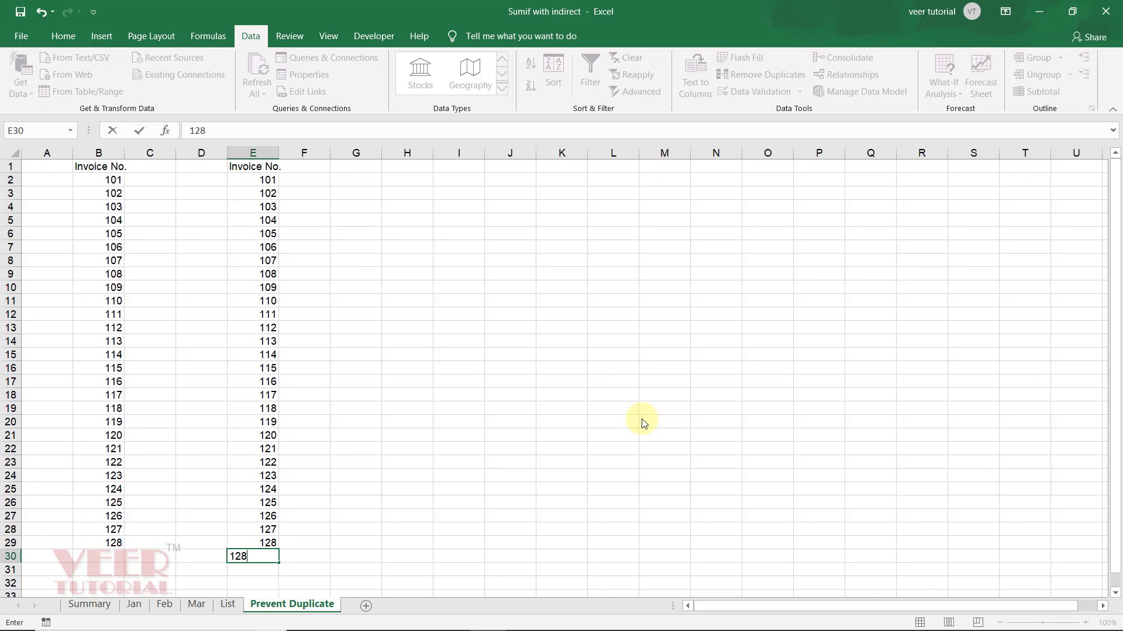
{"action": "key", "text": "Return"}
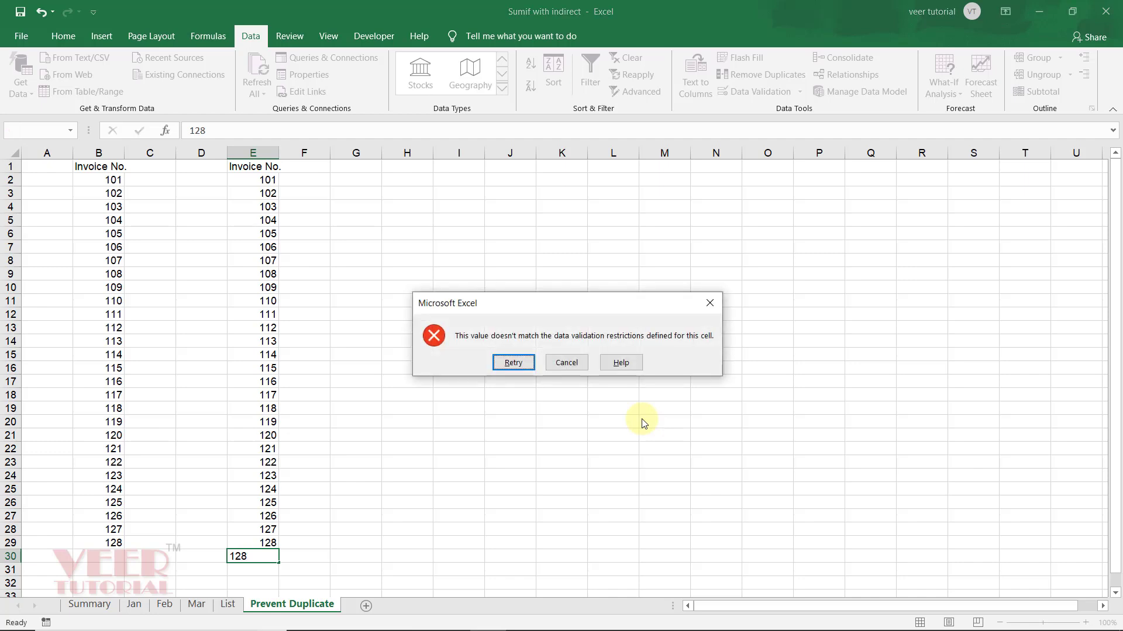
{"action": "left_click", "coordinate": [566, 364]}
Step: Reselect column E's invoice numbers from E2 downward
{"action": "key", "text": "Up"}
{"action": "key", "text": "ctrl+Up"}
{"action": "key", "text": "Down"}
{"action": "key", "text": "ctrl+shift+Down"}
{"action": "key", "text": "ctrl+shift+Down"}
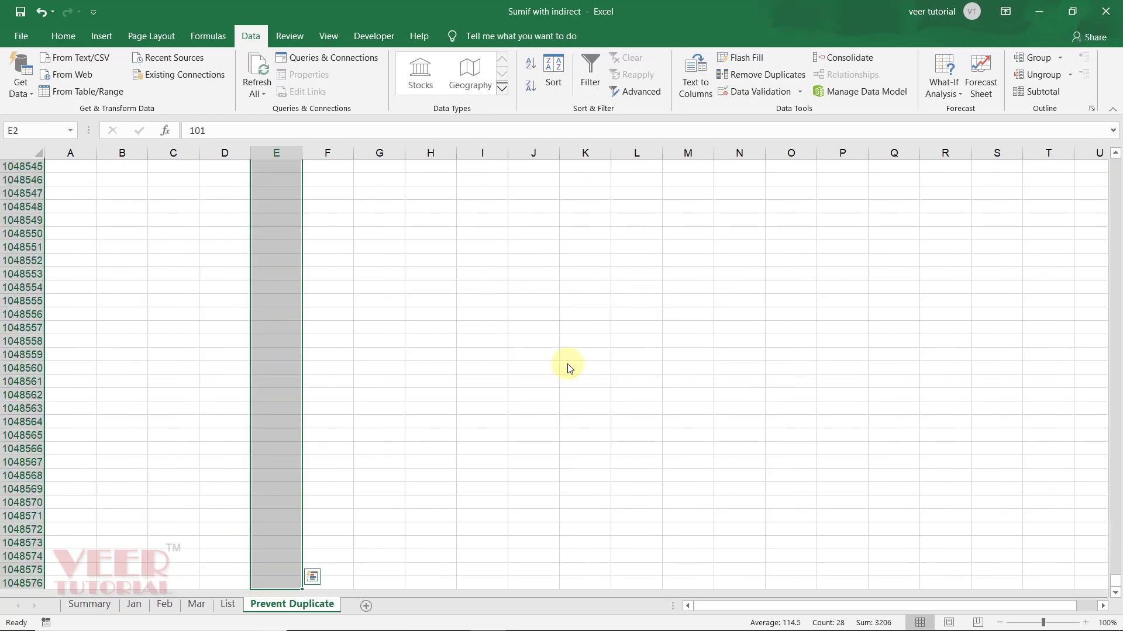
Step: Reopen Data Validation to review the saved COUNTIF rule for column E
{"action": "left_click", "coordinate": [750, 93]}
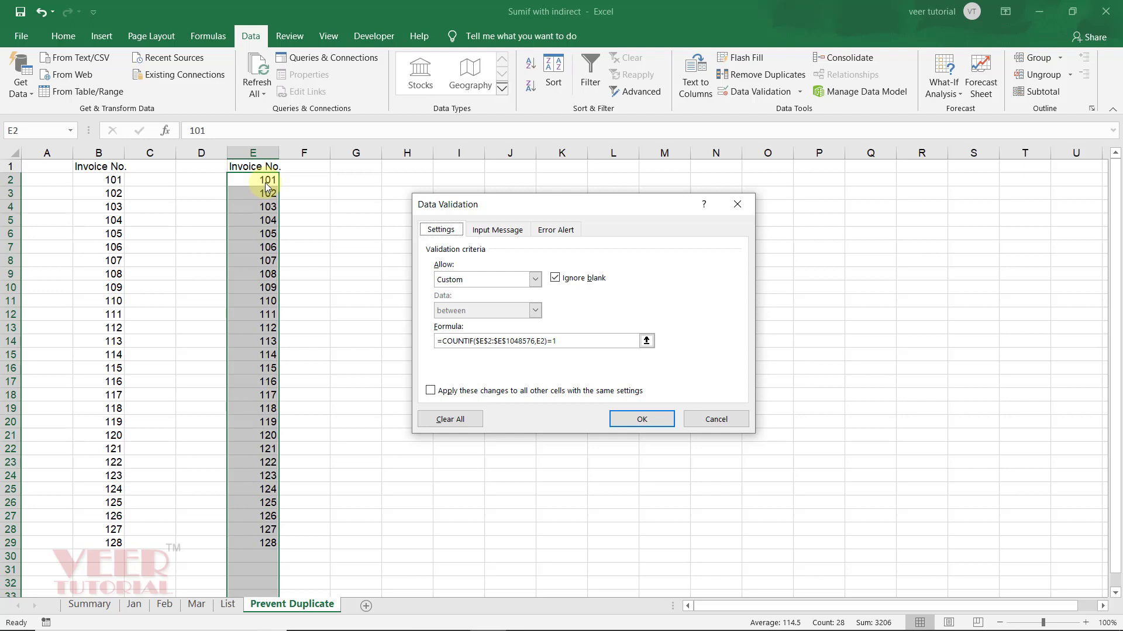
Step: Add an error alert titled 'Duplicate Invoice' saying 'You have already used this invoice no. Please check'
{"action": "left_click", "coordinate": [492, 234]}
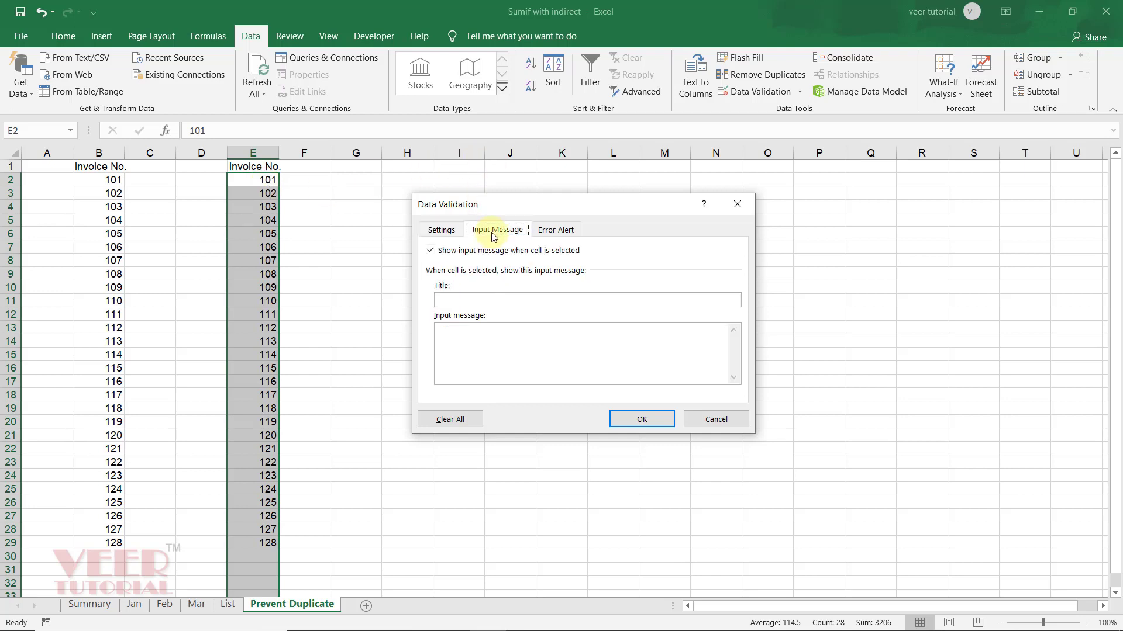
{"action": "left_click", "coordinate": [561, 231]}
{"action": "left_click", "coordinate": [596, 358]}
{"action": "type", "text": "You h"}
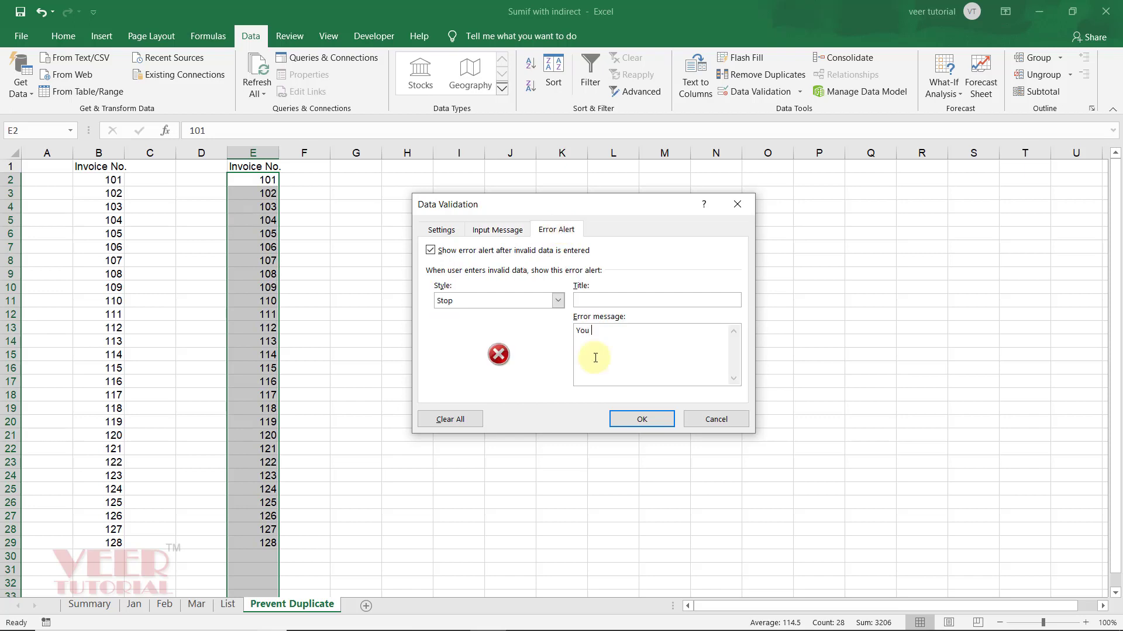
{"action": "type", "text": "ave already used this invoice no. Please check"}
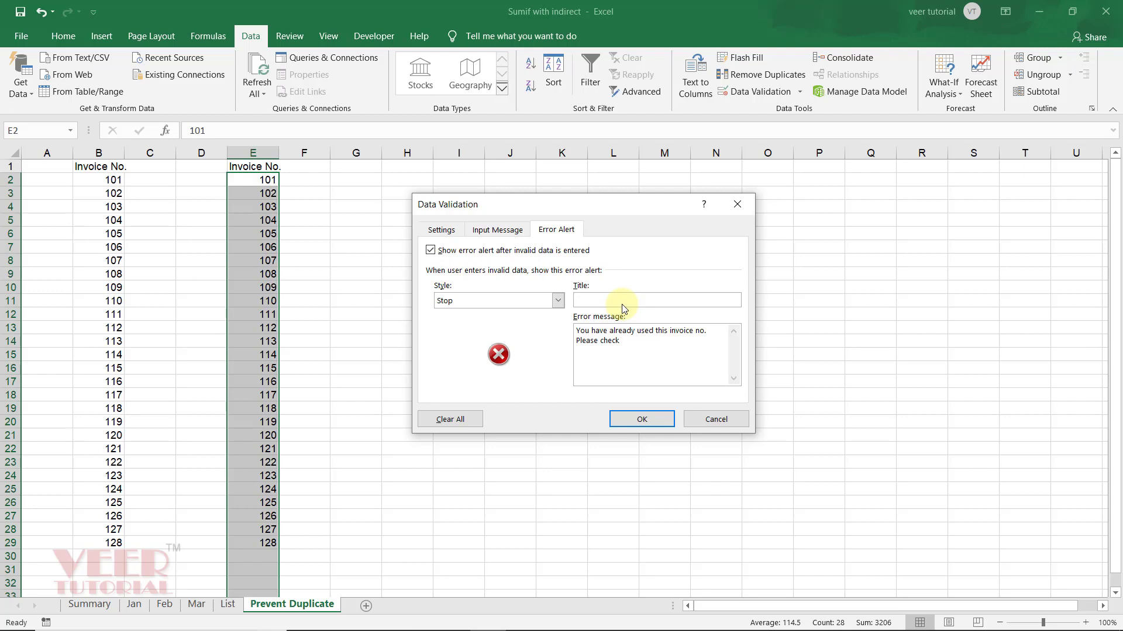
{"action": "left_click", "coordinate": [623, 301]}
{"action": "type", "text": "Duplicate Invoice"}
{"action": "left_click", "coordinate": [642, 420]}
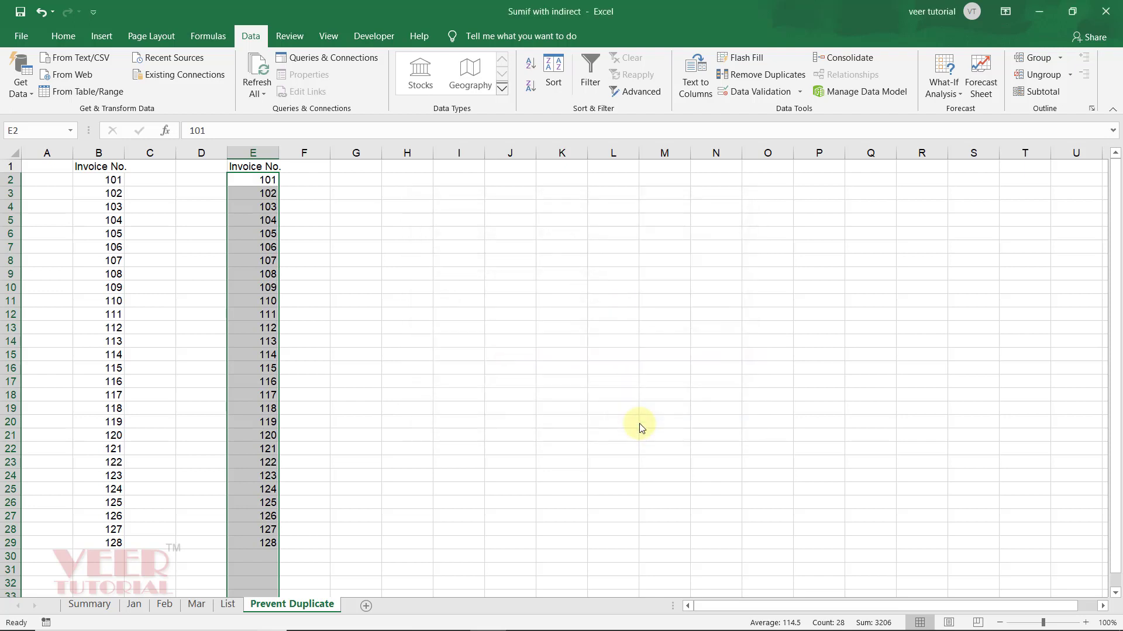
{"action": "left_click", "coordinate": [258, 557]}
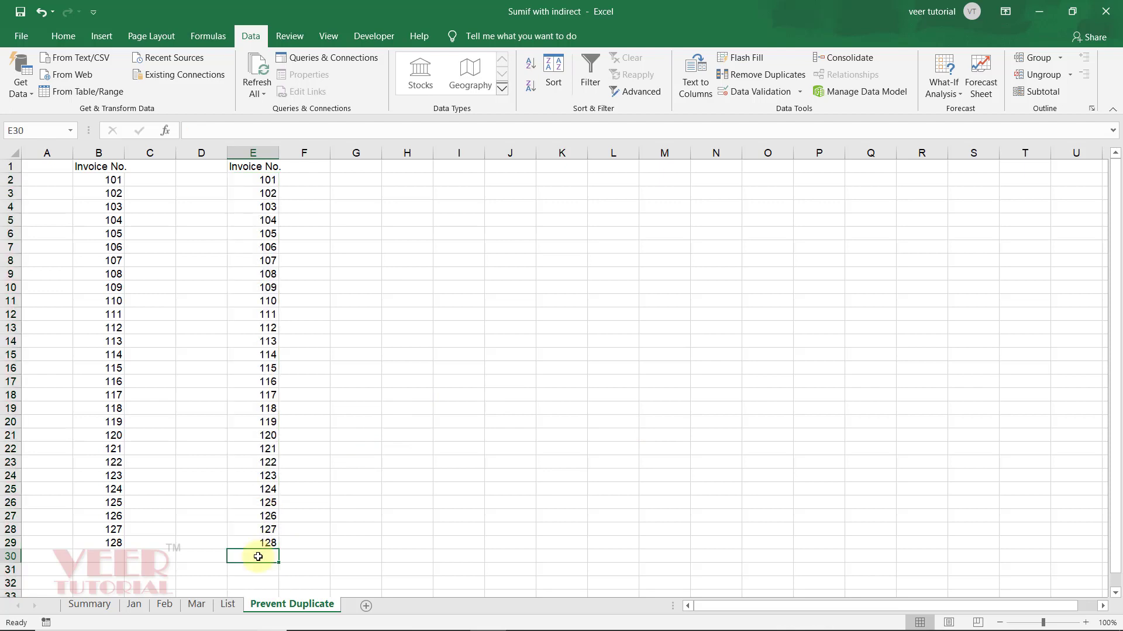
{"action": "type", "text": "128"}
{"action": "key", "text": "Return"}
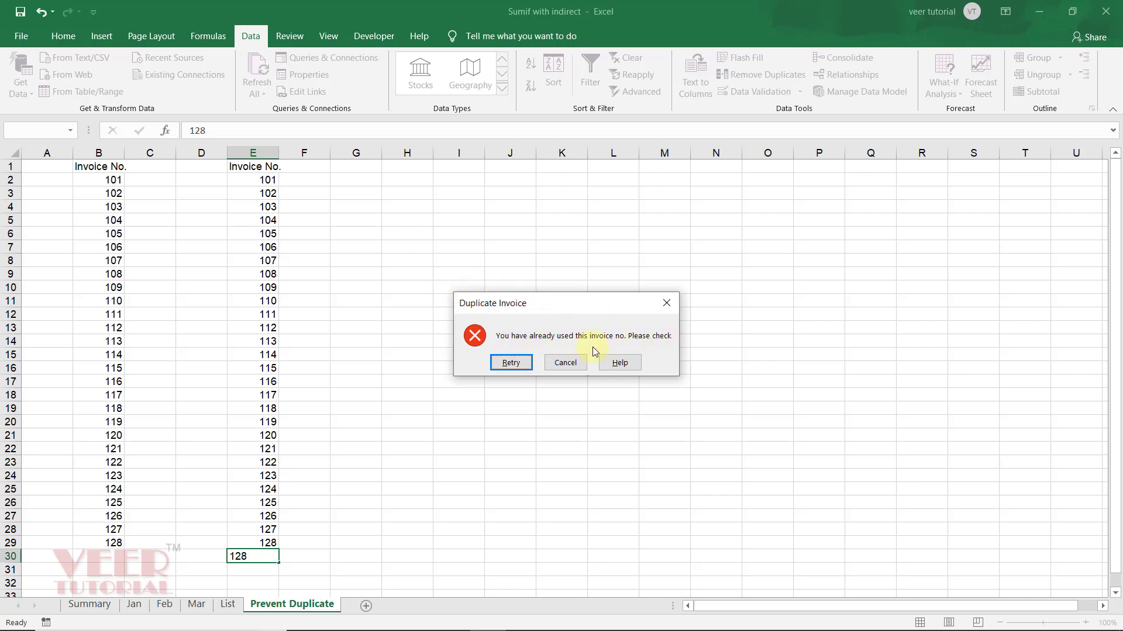
{"action": "left_click", "coordinate": [566, 364]}
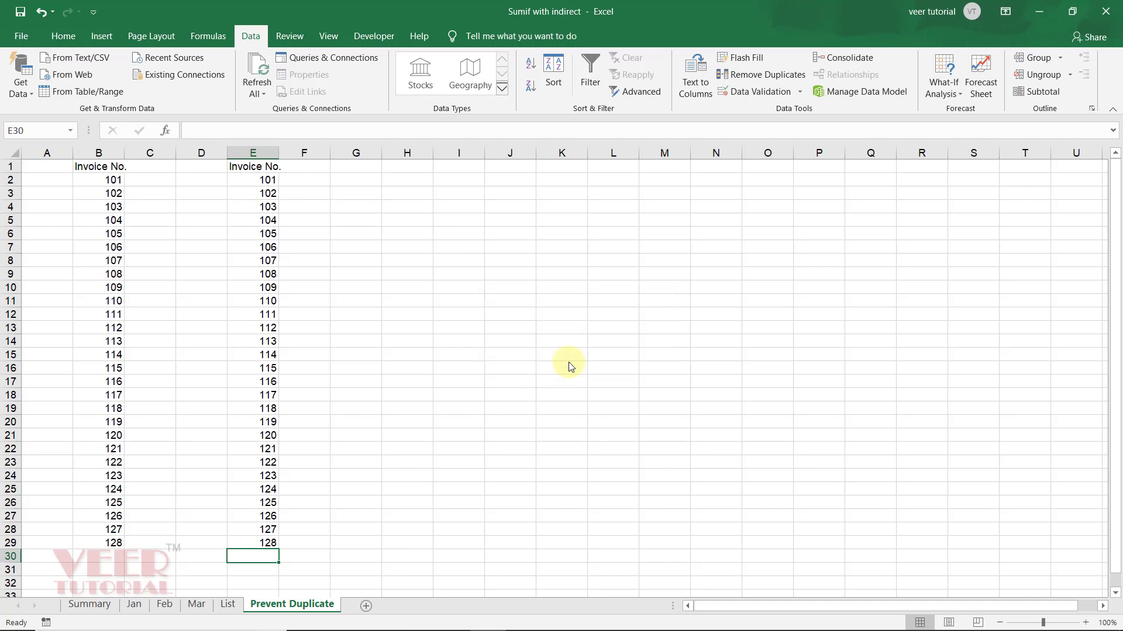